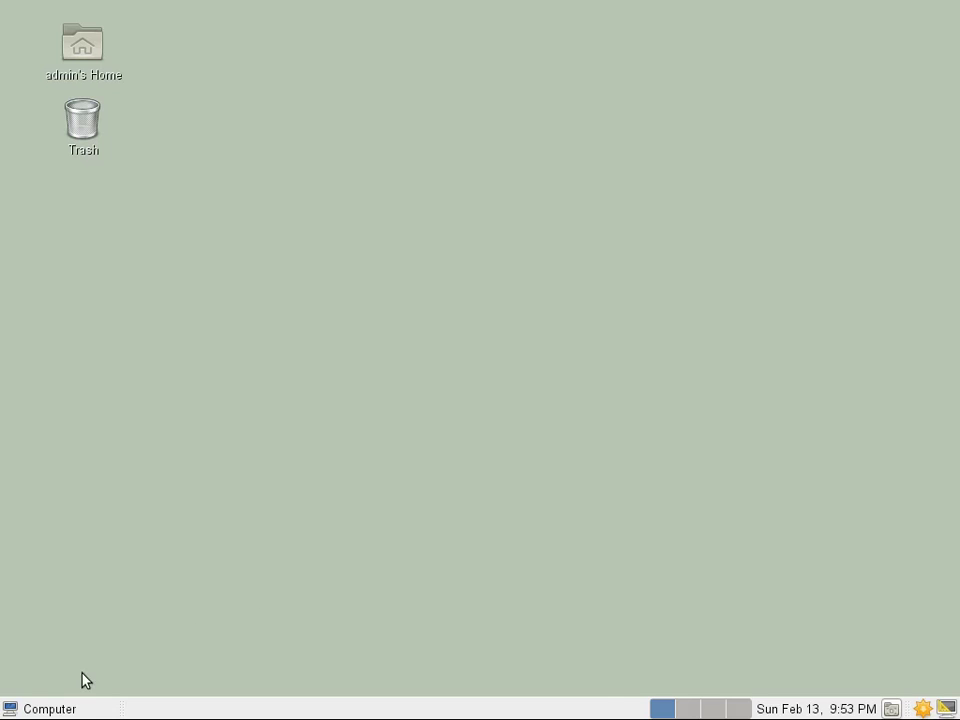
Launch a maximized GNOME Terminal and become root with su root and the root password
left_click(62, 708)
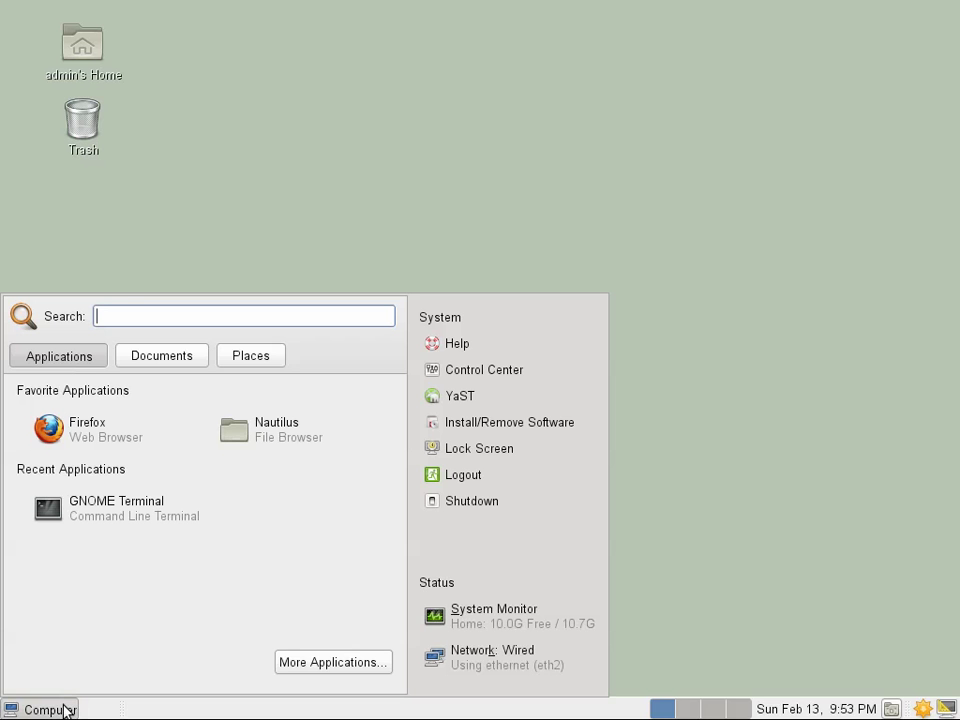
left_click(105, 510)
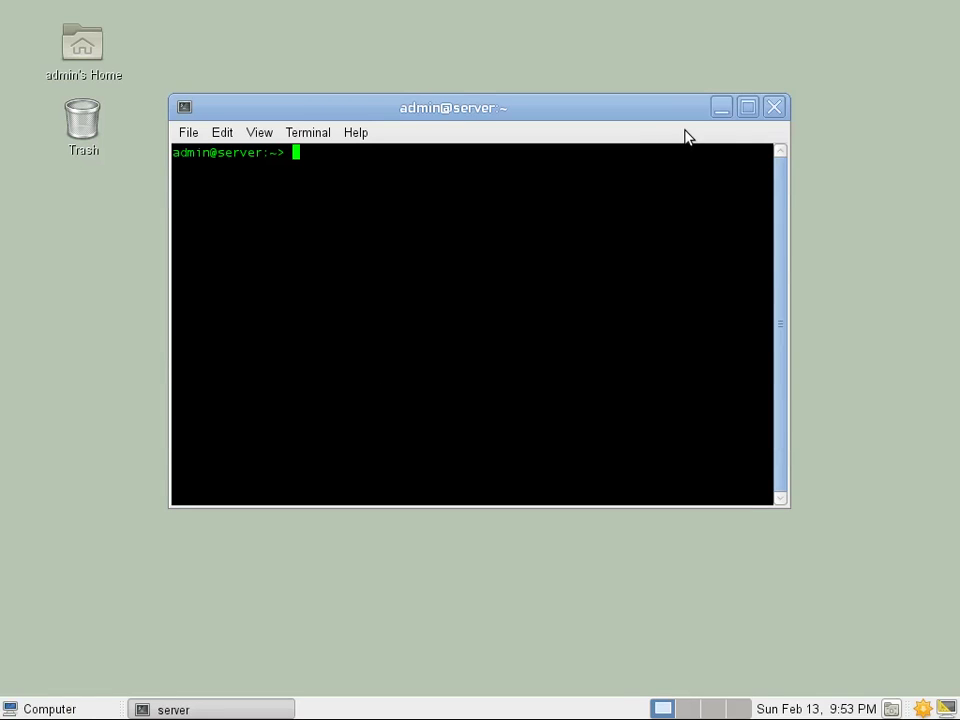
left_click(749, 107)
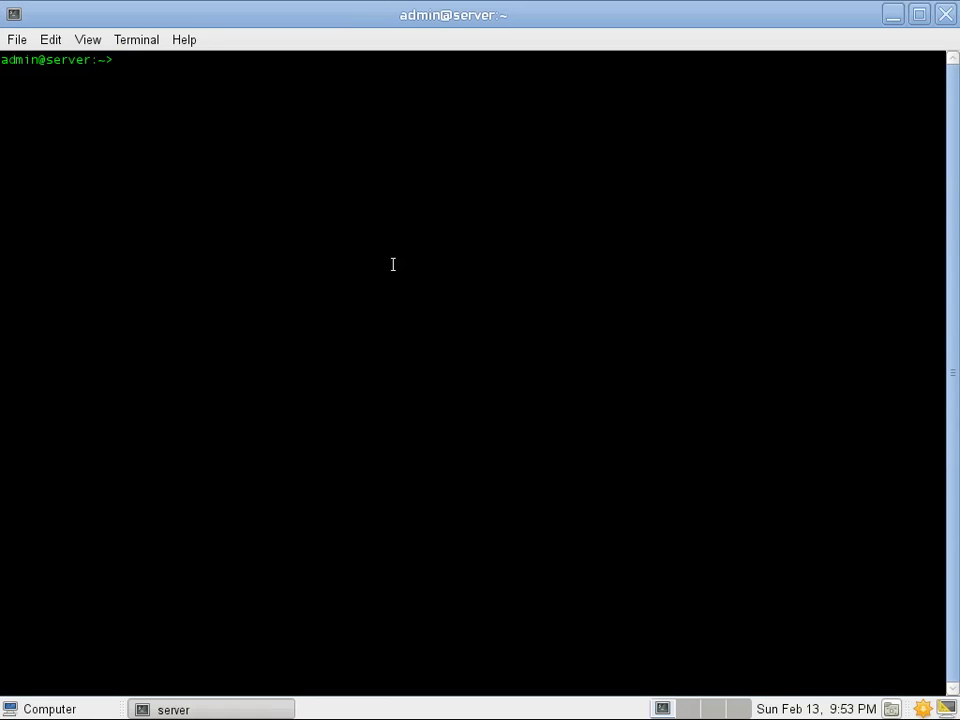
type("su root")
key("Return")
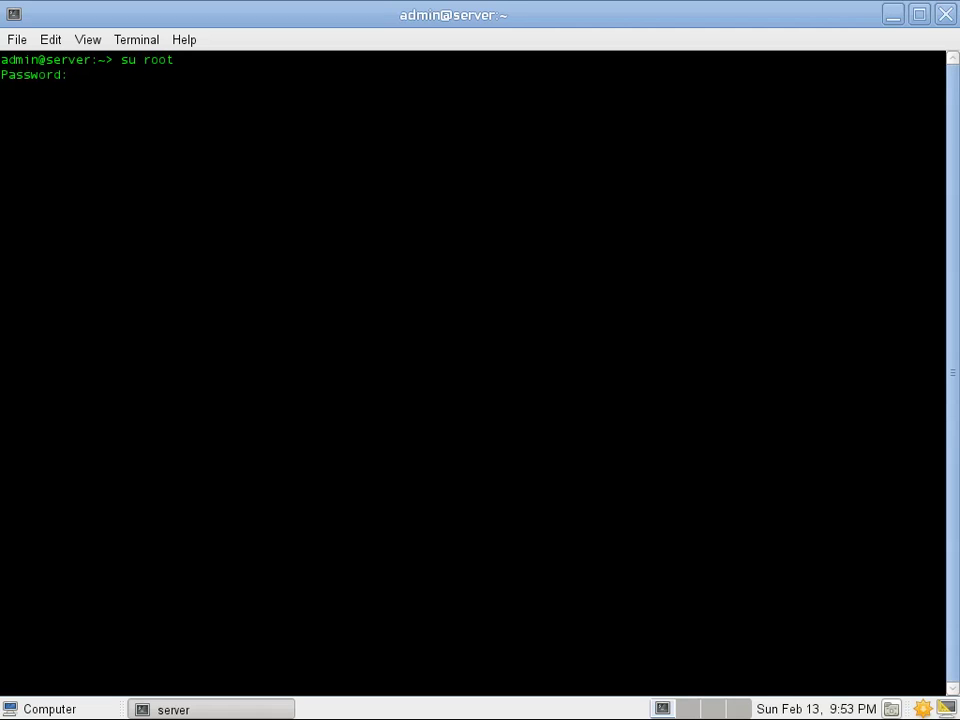
key("Return")
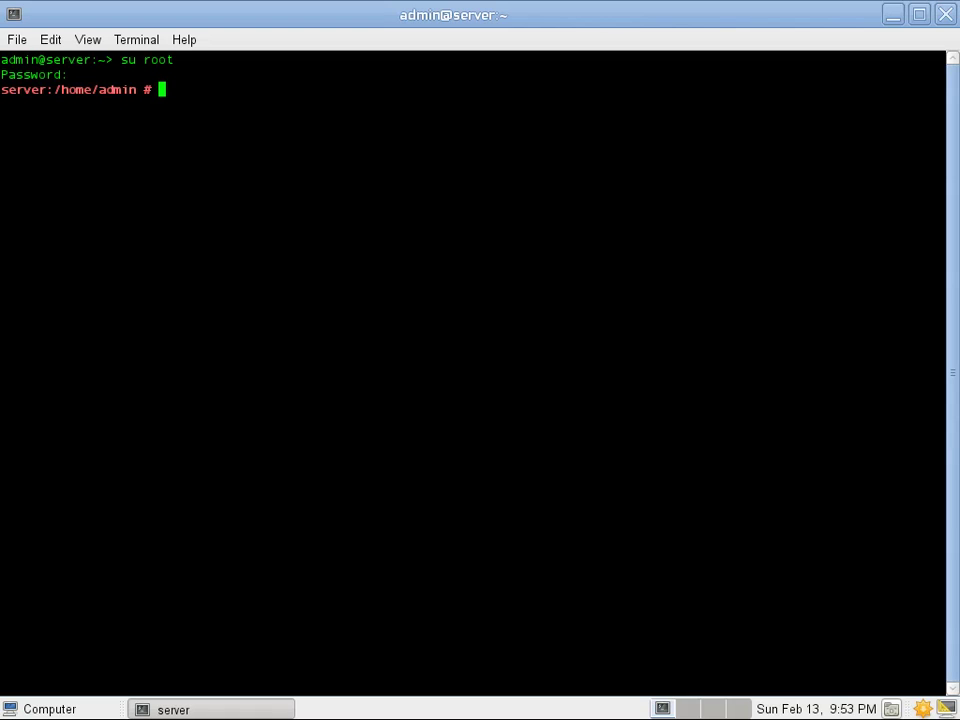
List / and run chmod -R 755 on /dnet220/files/www/
type("ls /")
key("Return")
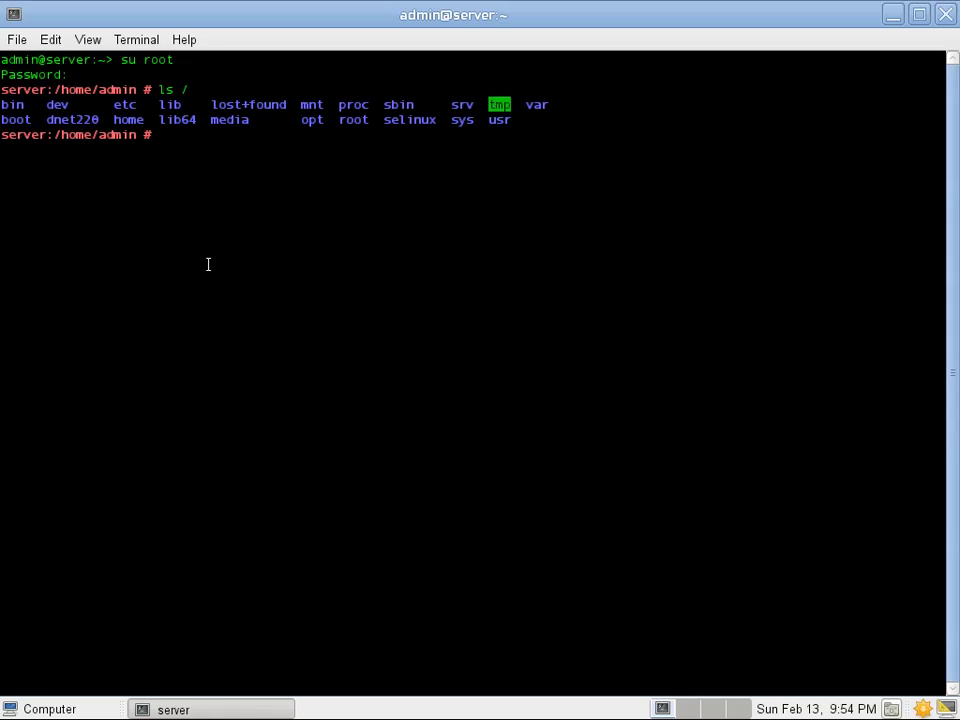
type("chmod ")
type("-R")
type(" 755")
type("/dnet220/files")
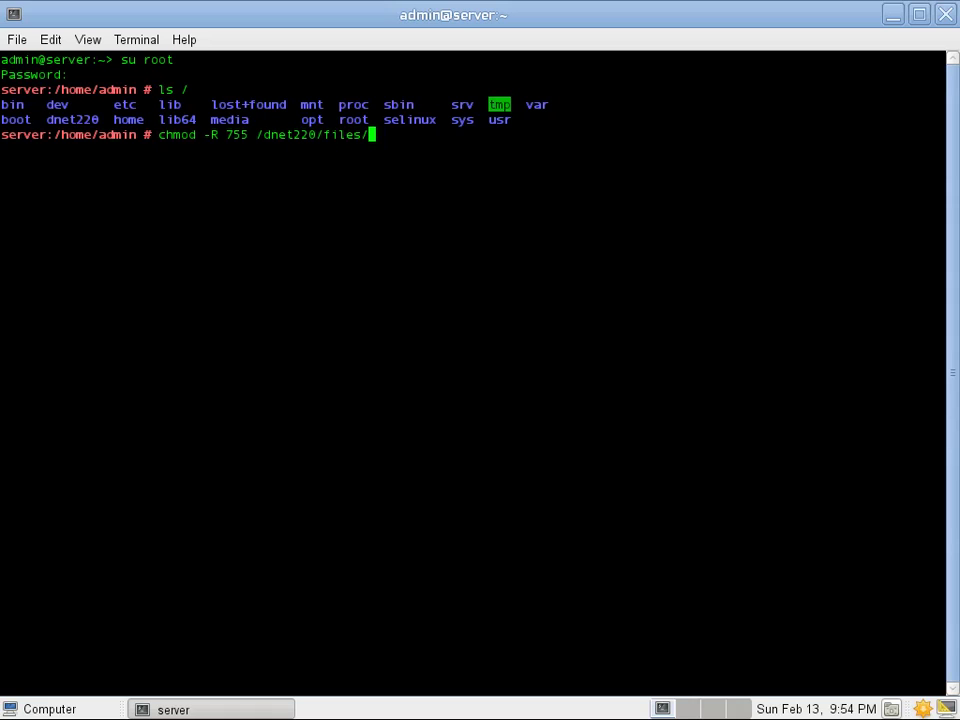
type("/www/")
key("Return")
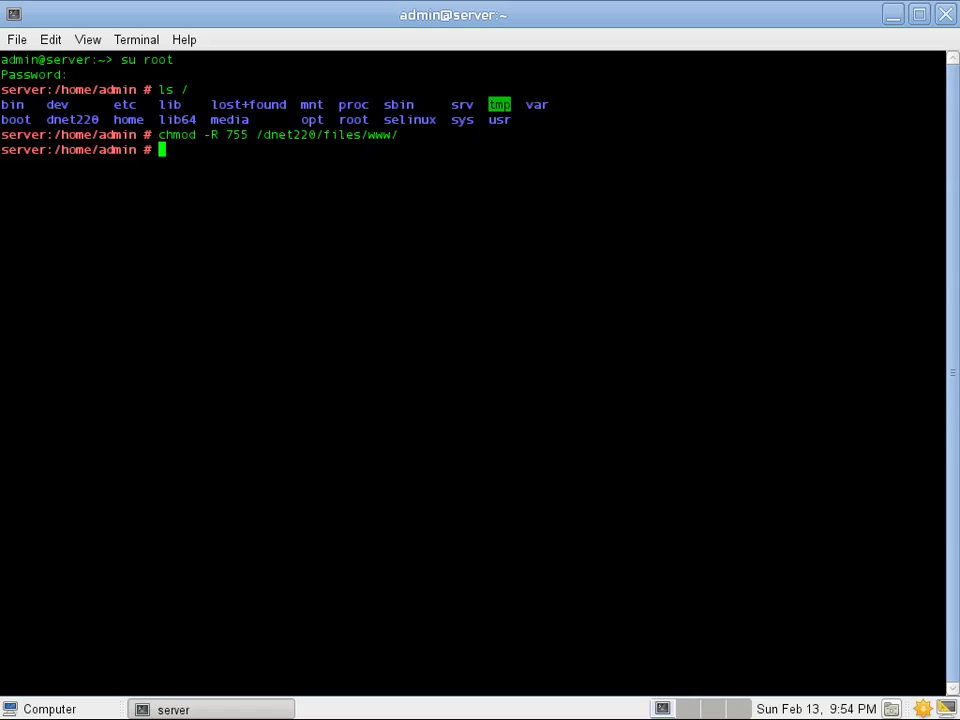
Delete everything in /srv/www/htdocs and move /dnet220/files/www/* into it
type("rm -R")
type(" /srv/www/htdocs/")
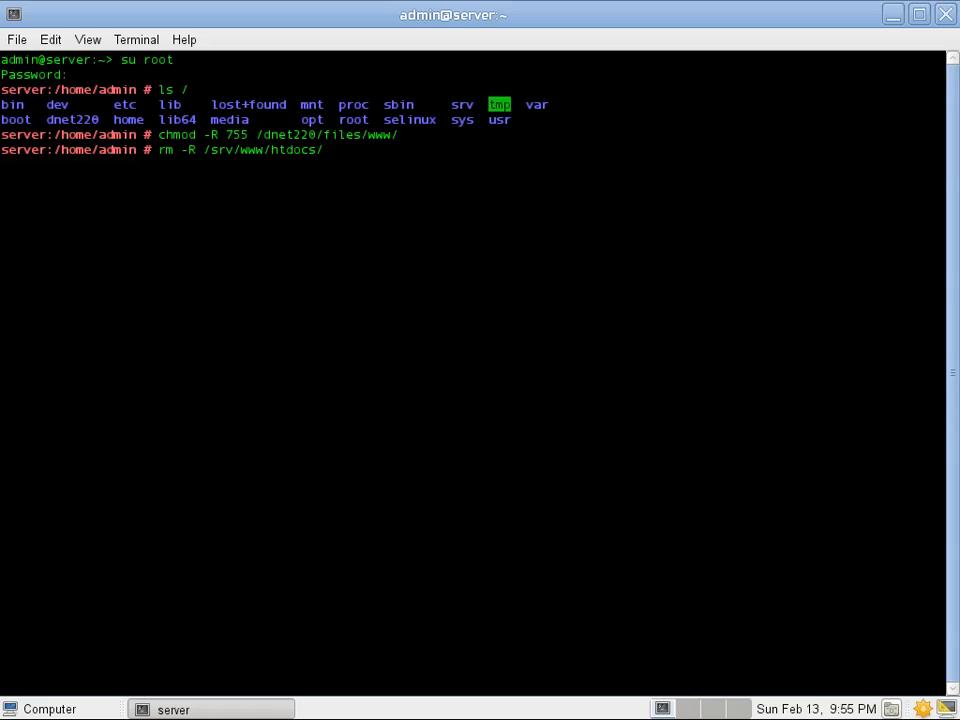
type("*")
key("Return")
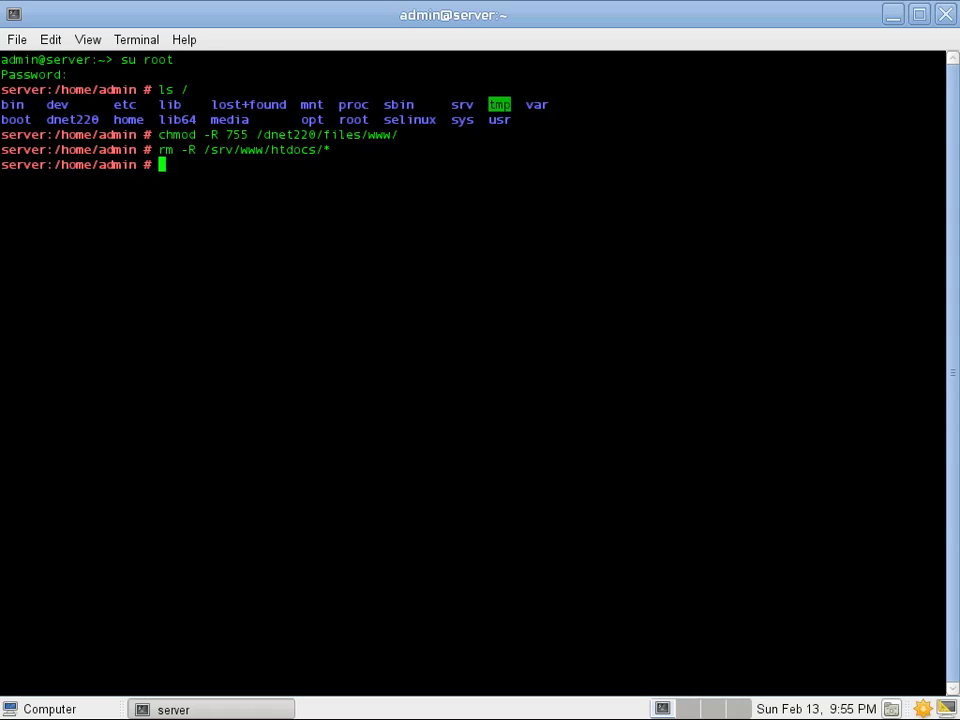
type("mv")
type(" /dnet220/")
type("files/www/")
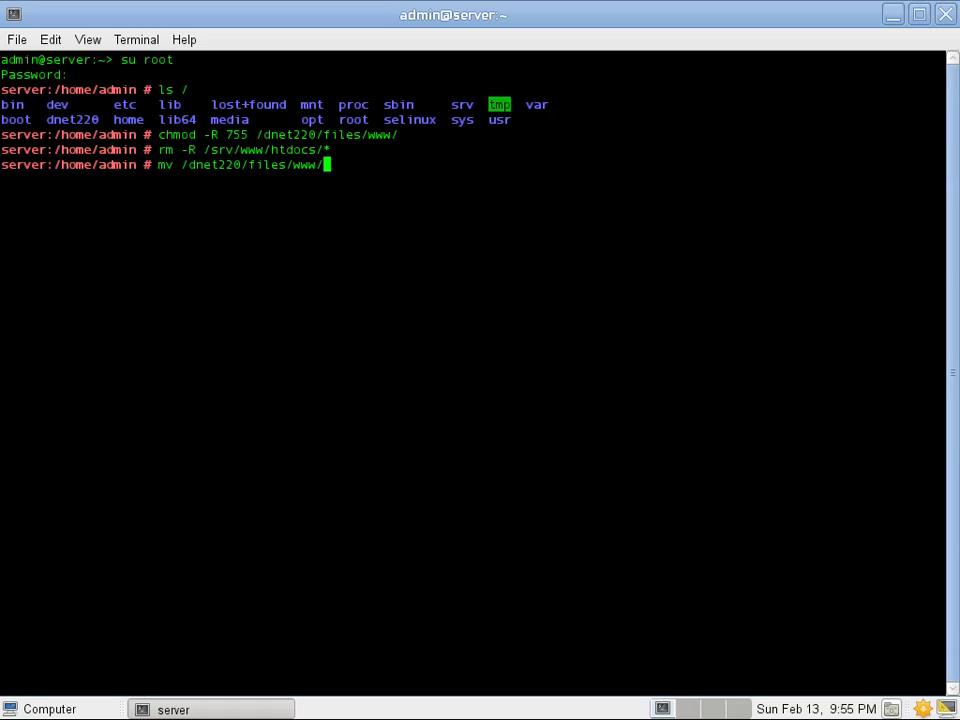
type("*")
type(" /srv/www/htd")
key("Tab")
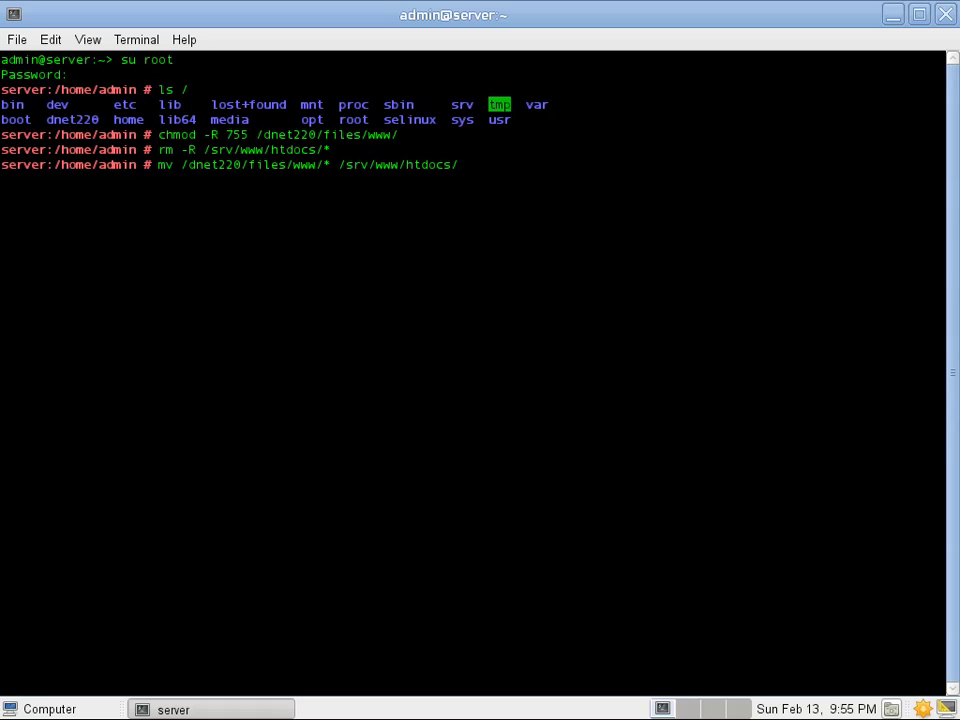
key("Return")
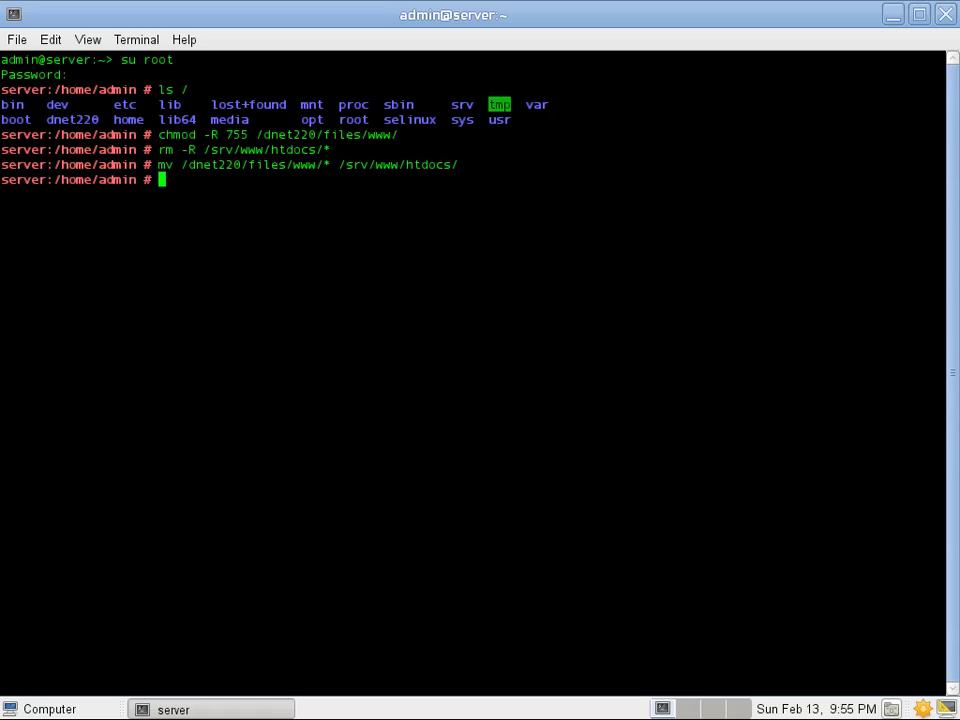
Exit the root shell and the terminal with exit twice
type("exit")
key("Return")
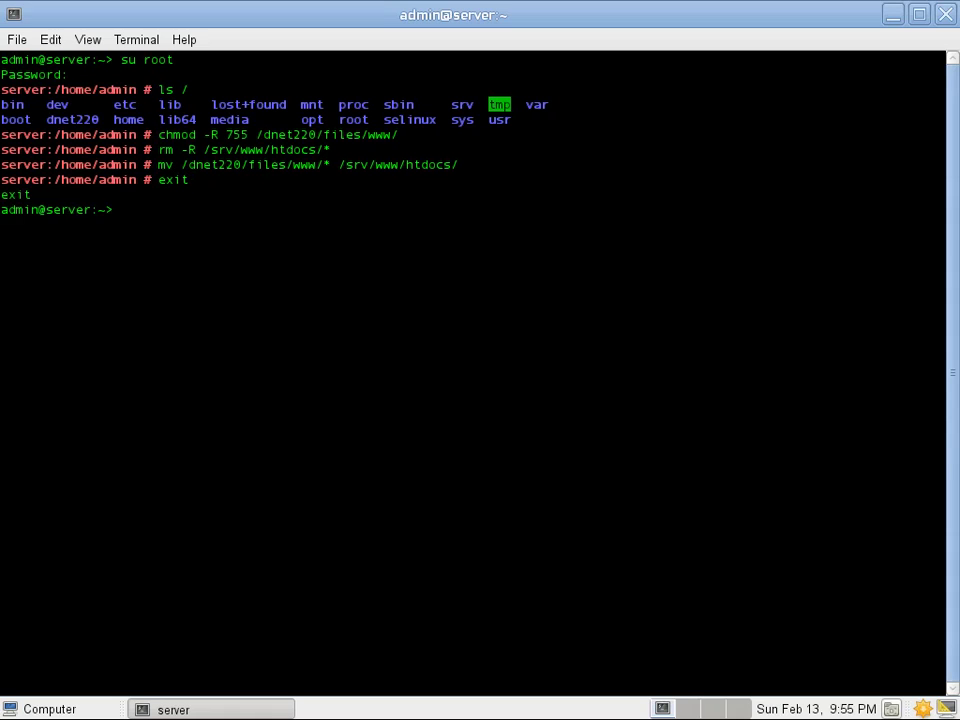
type("exit")
key("Return")
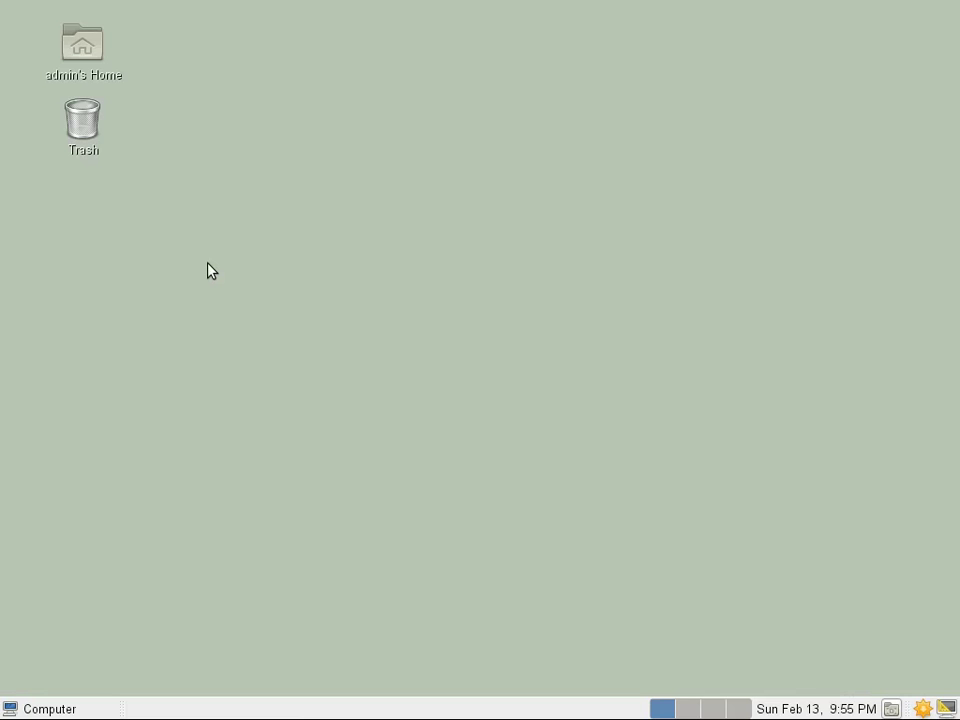
Start YaST with the root password and launch the Network Services HTTP Server module
left_click(55, 707)
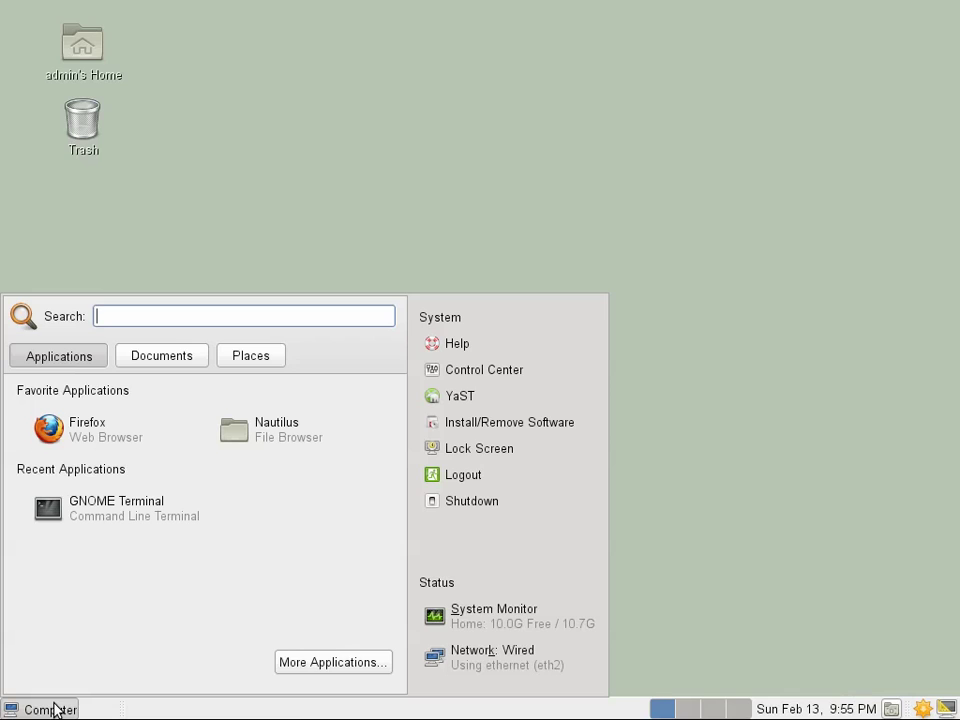
left_click(465, 396)
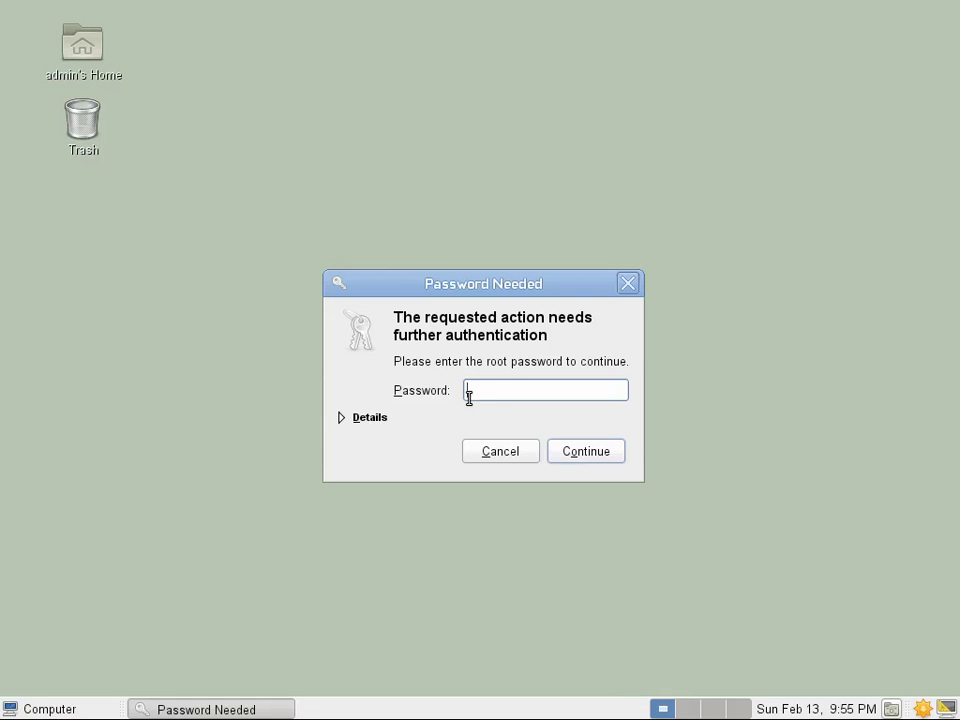
type("••••")
key("Return")
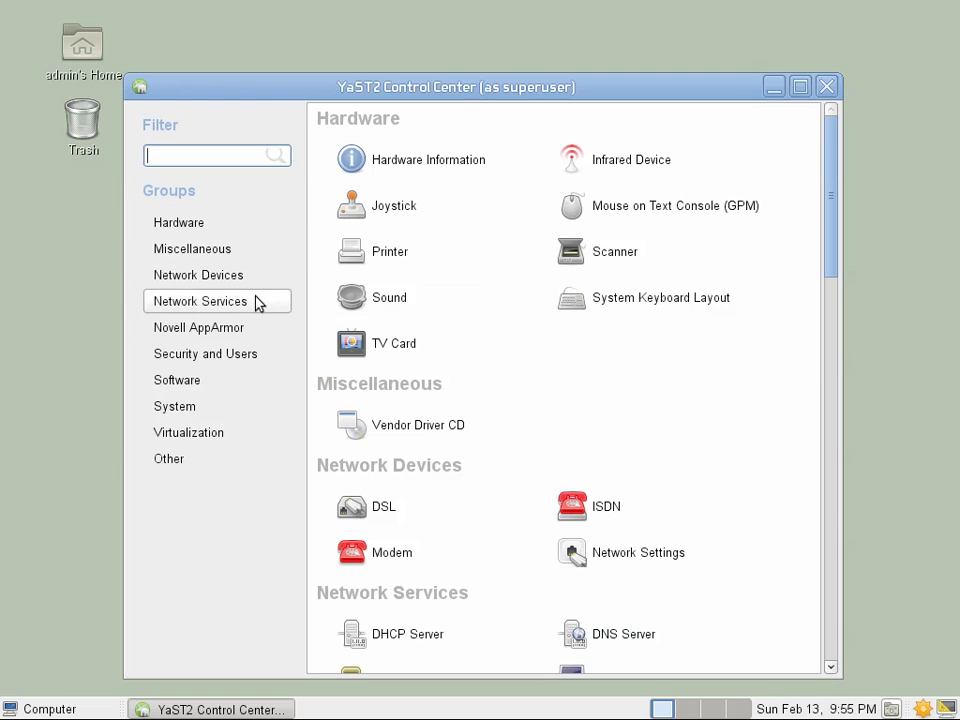
left_click(257, 304)
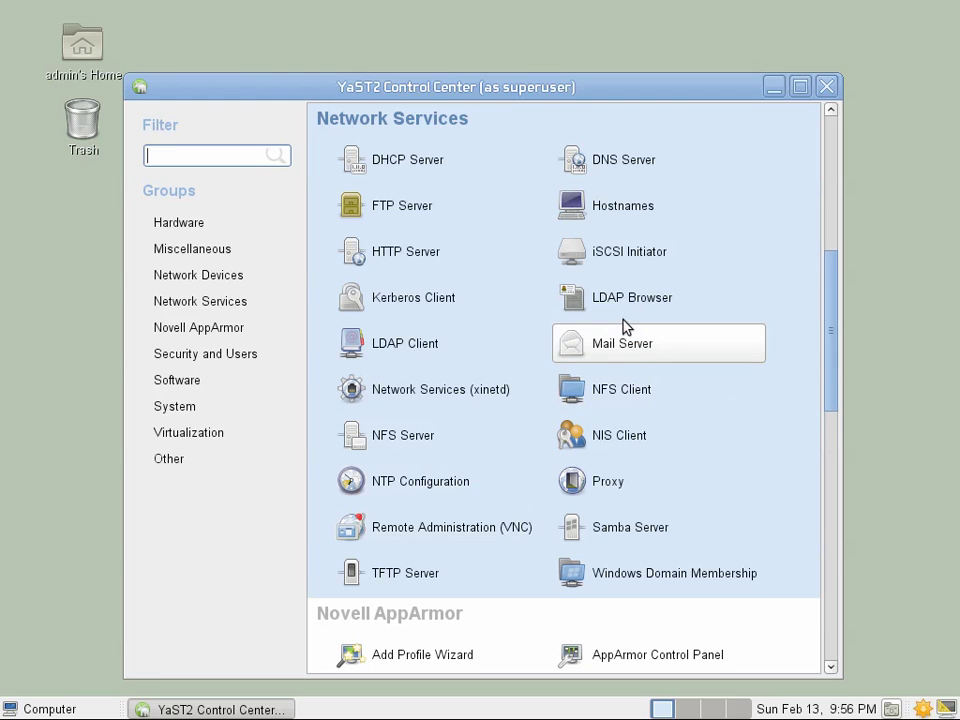
left_click(357, 252)
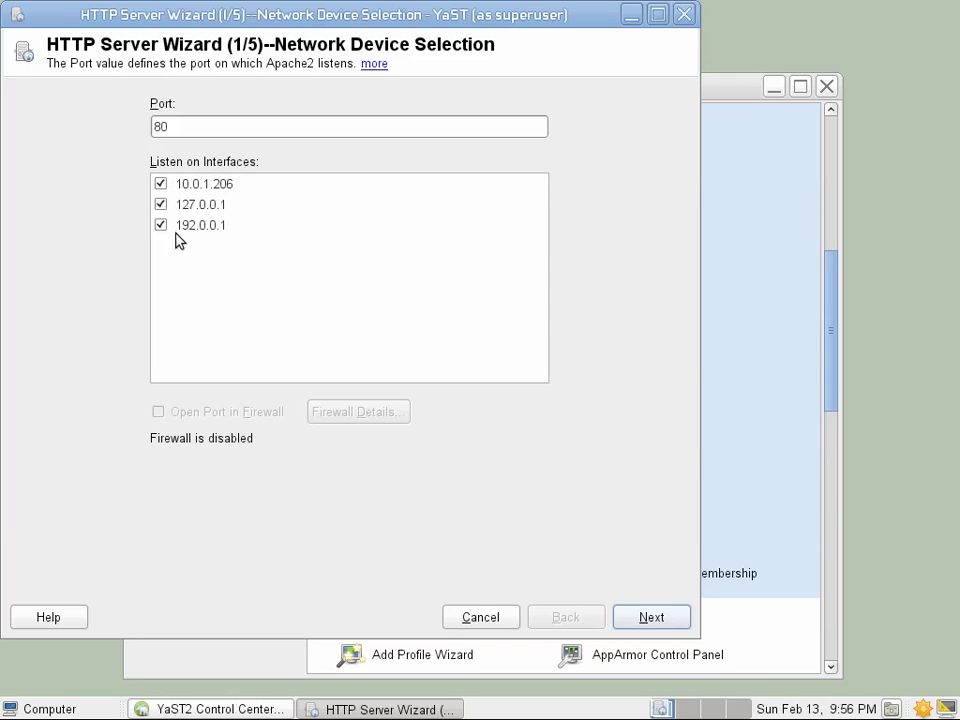
Uncheck interface 10.0.1.206, step through the wizard on port 80, and finish with start at boot
left_click(161, 186)
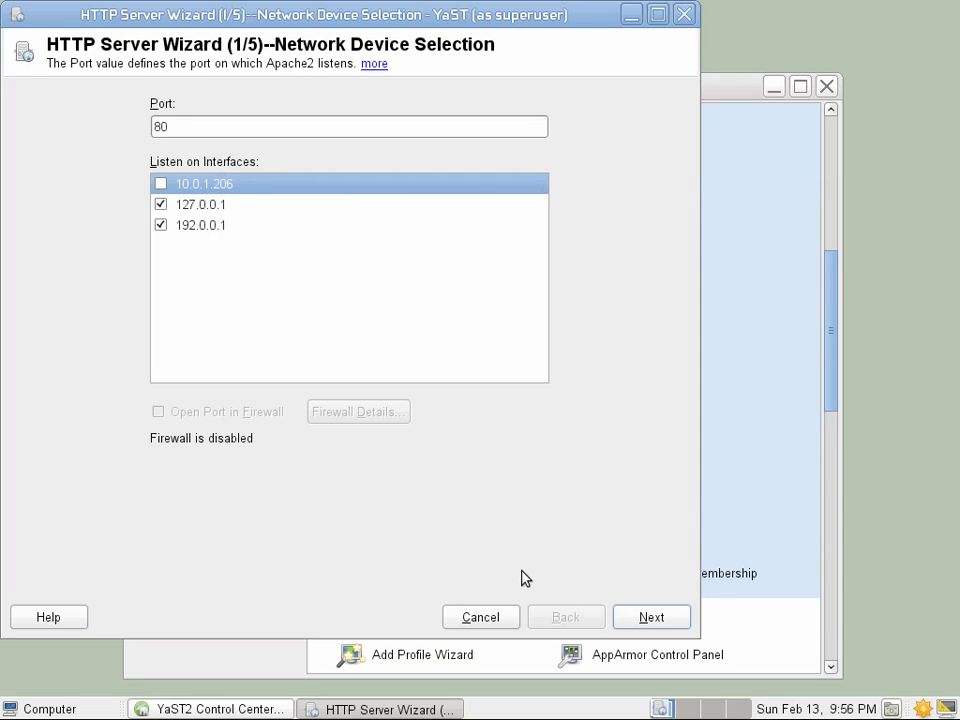
left_click(652, 618)
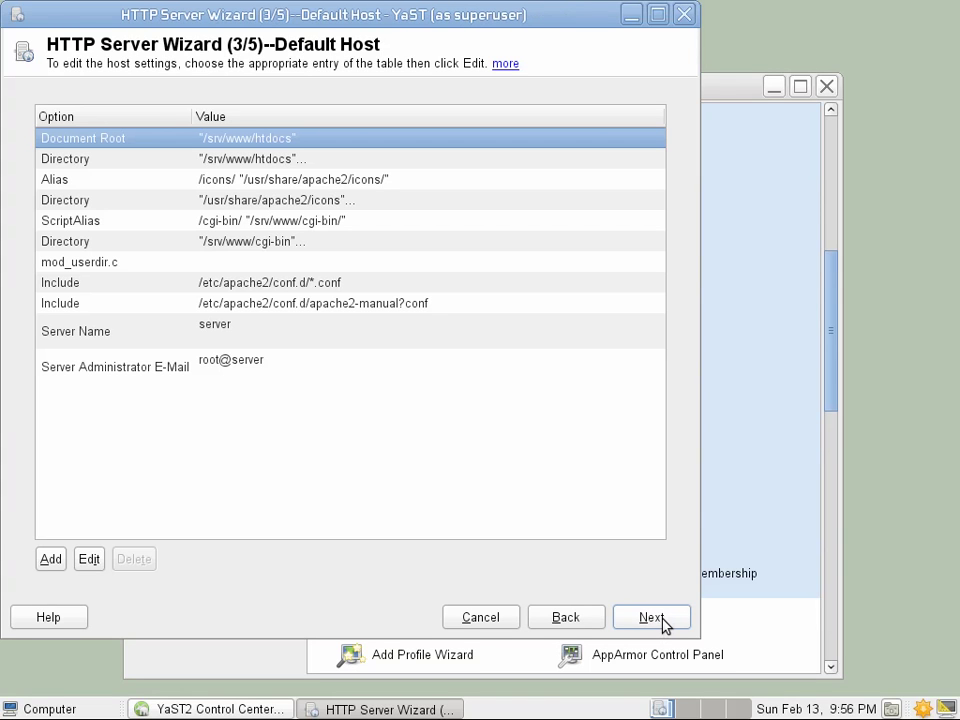
left_click(660, 619)
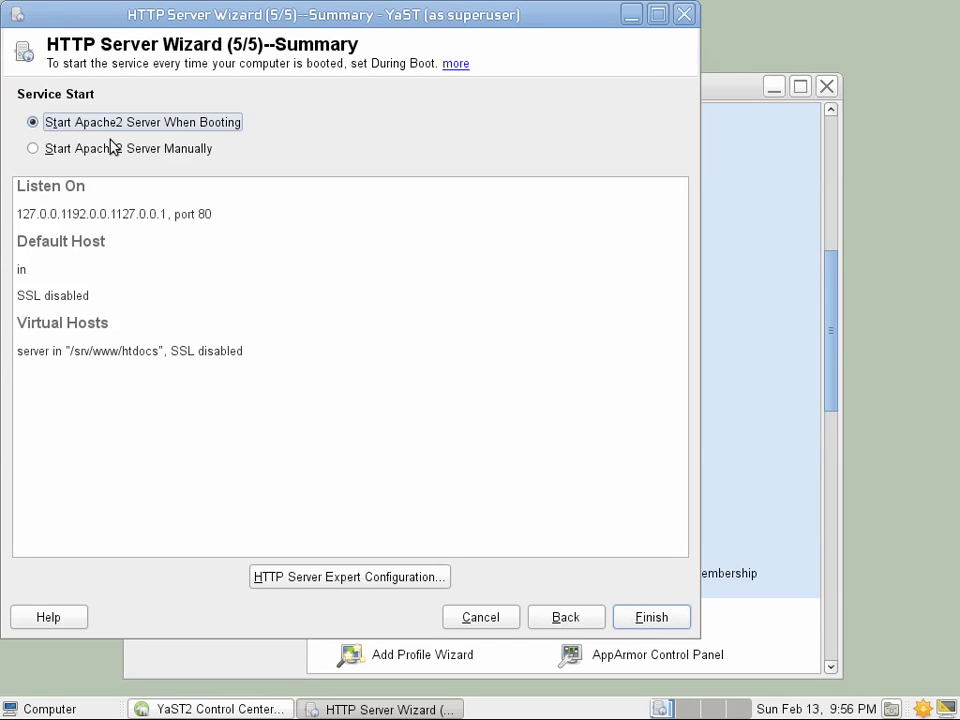
left_click(663, 618)
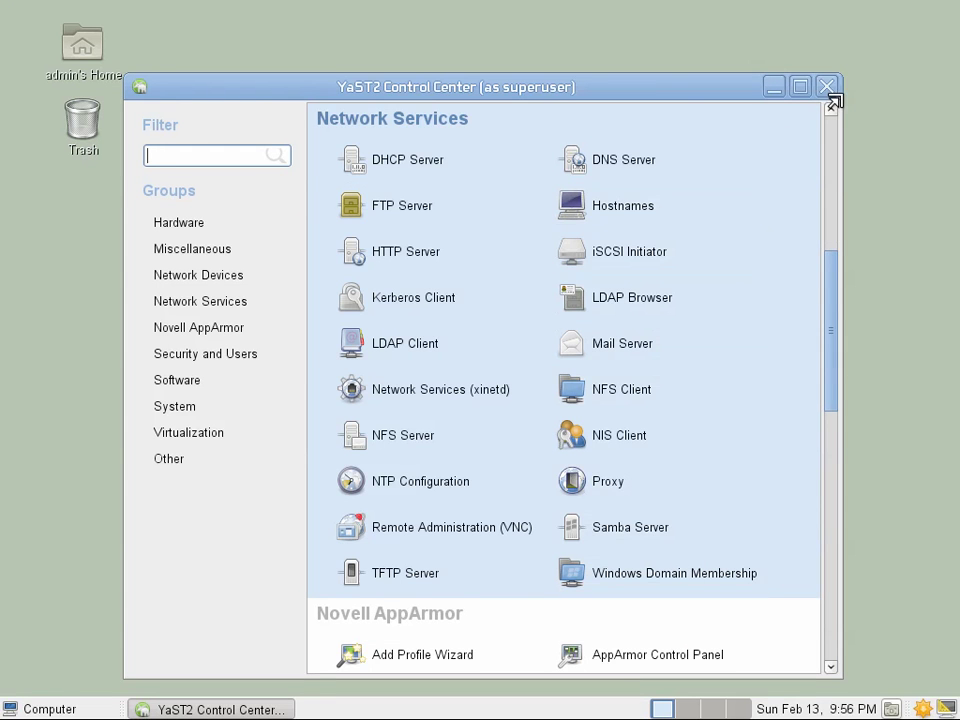
Close the YaST Control Center and launch Firefox
left_click(836, 88)
left_click(47, 708)
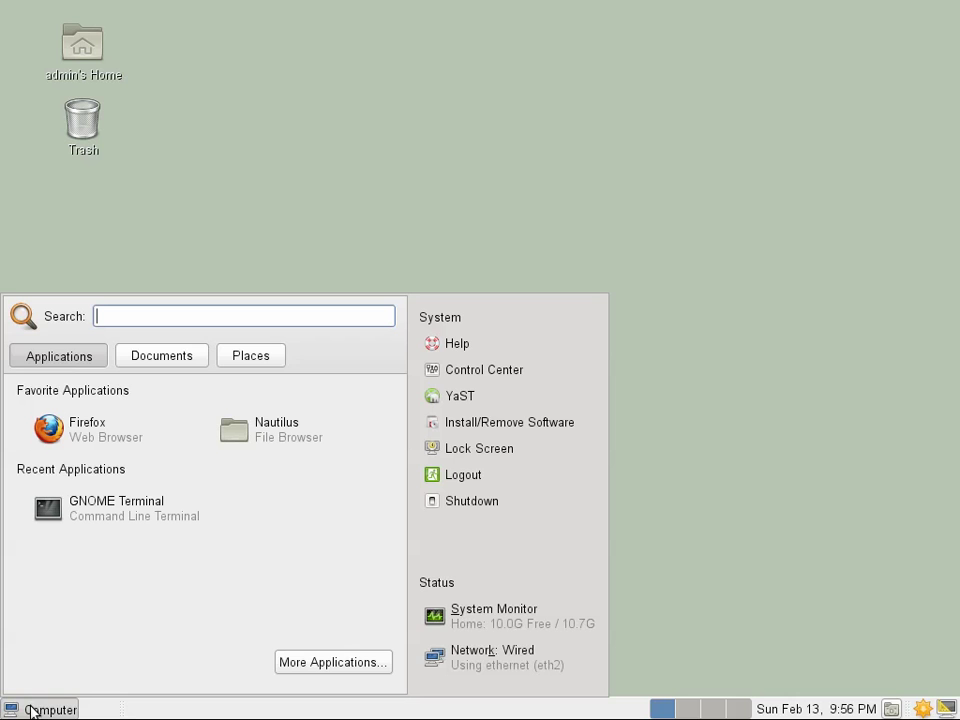
left_click(94, 436)
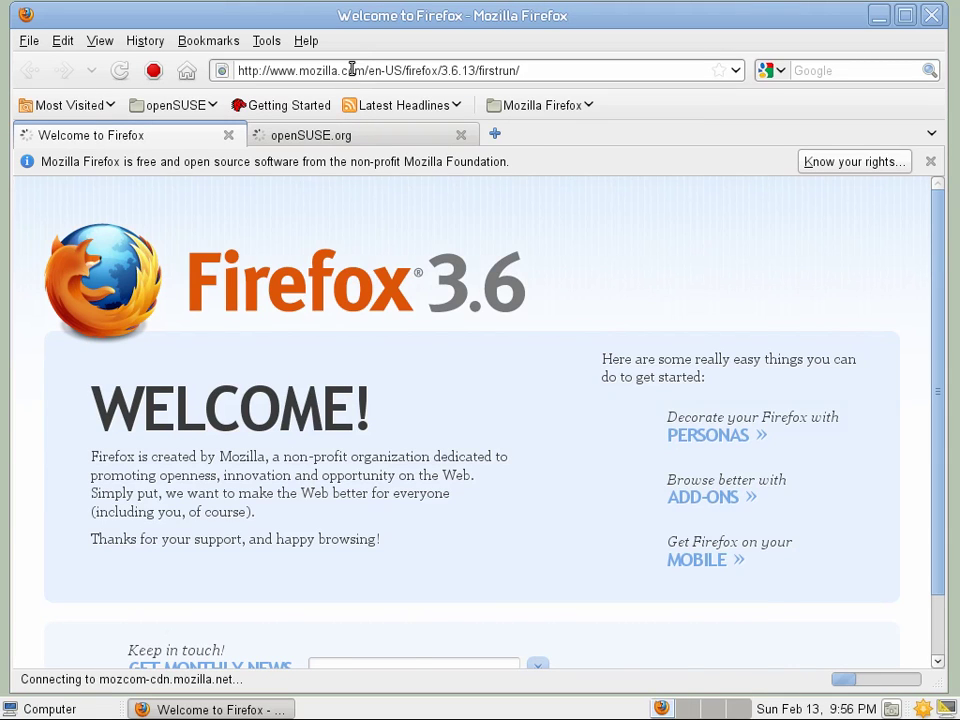
Load 127.0.0.1 in Firefox and scroll through the DNET 220 welcome page
left_click(352, 69)
type("1")
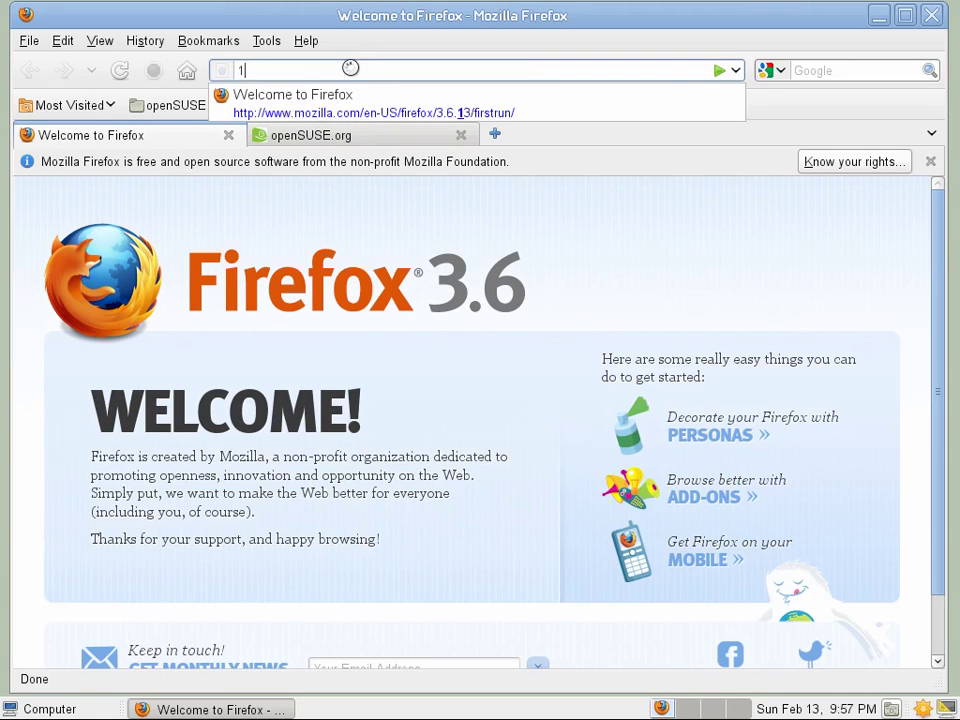
type("27.0.0.1")
key("Return")
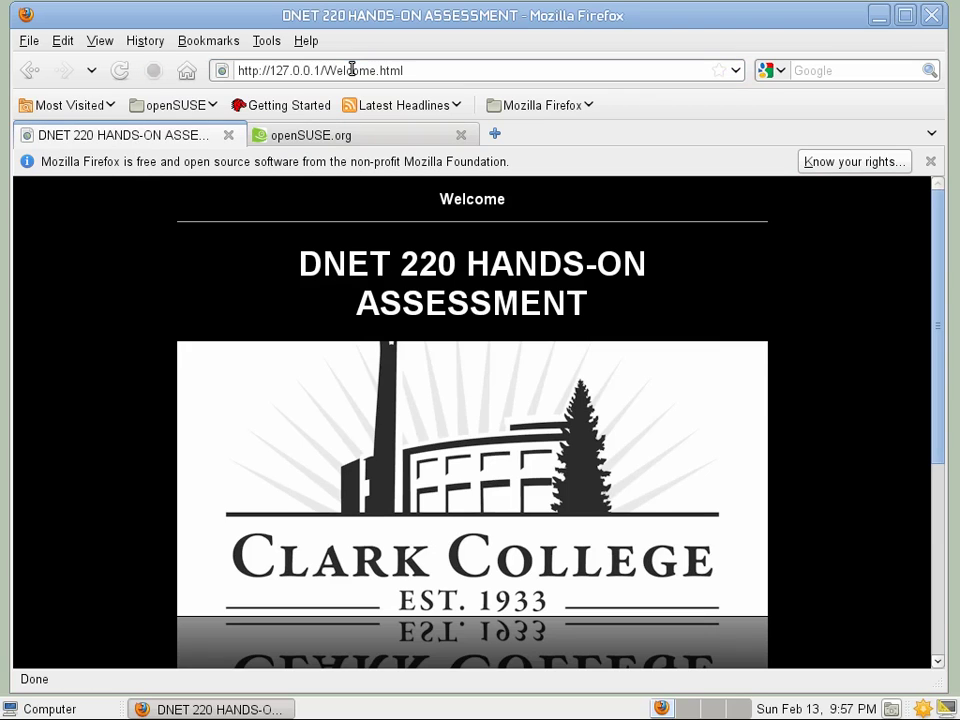
scroll(358, 249, "down", 5)
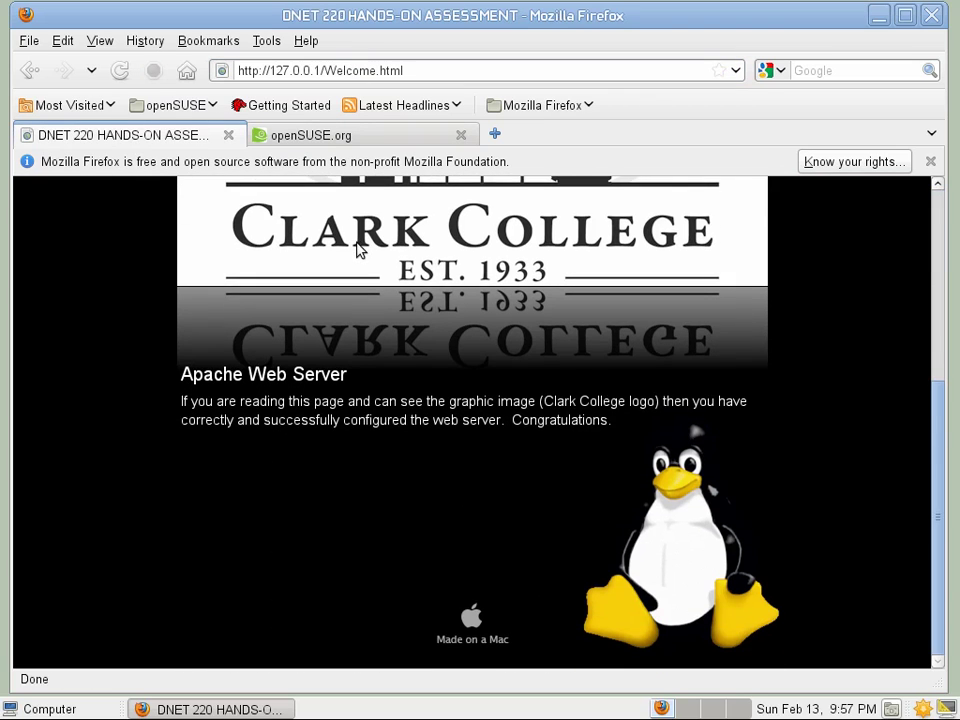
scroll(358, 249, "up", 5)
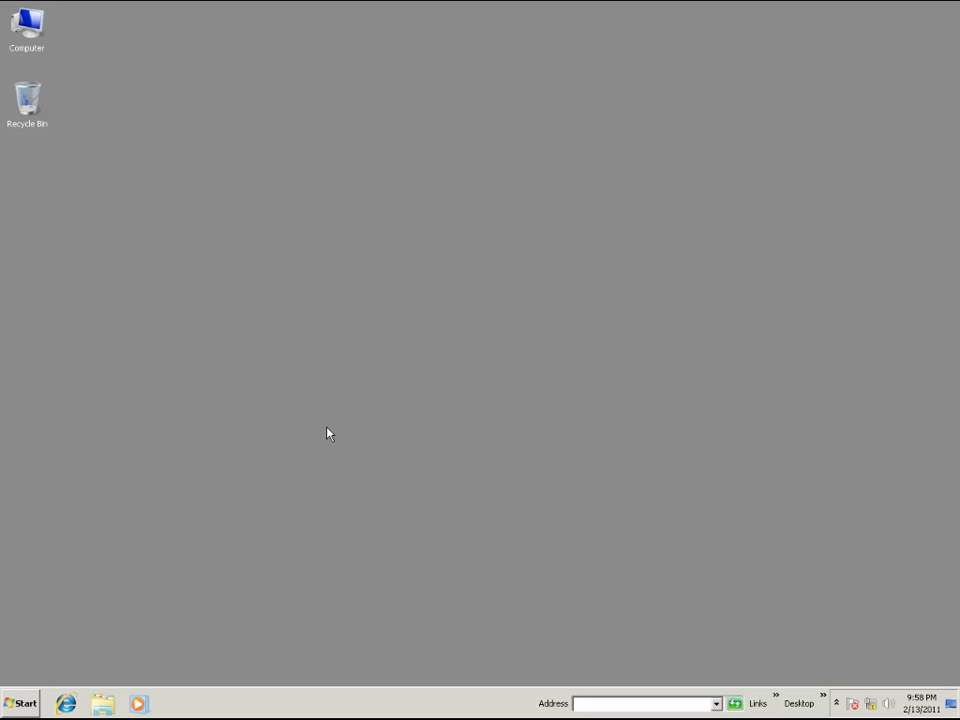
left_click(66, 703)
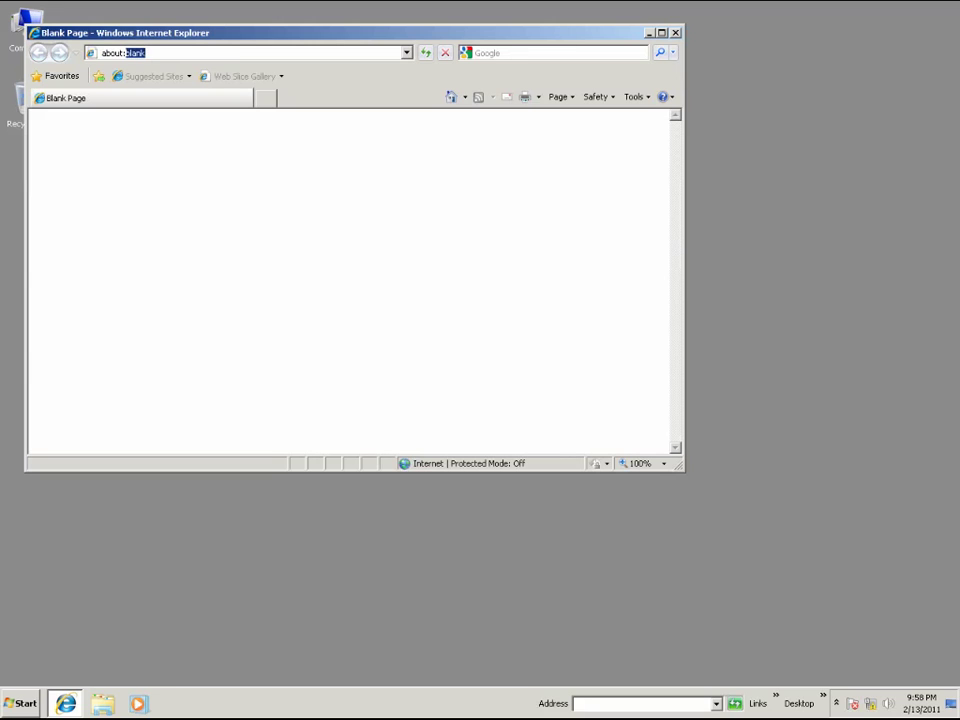
type("www.")
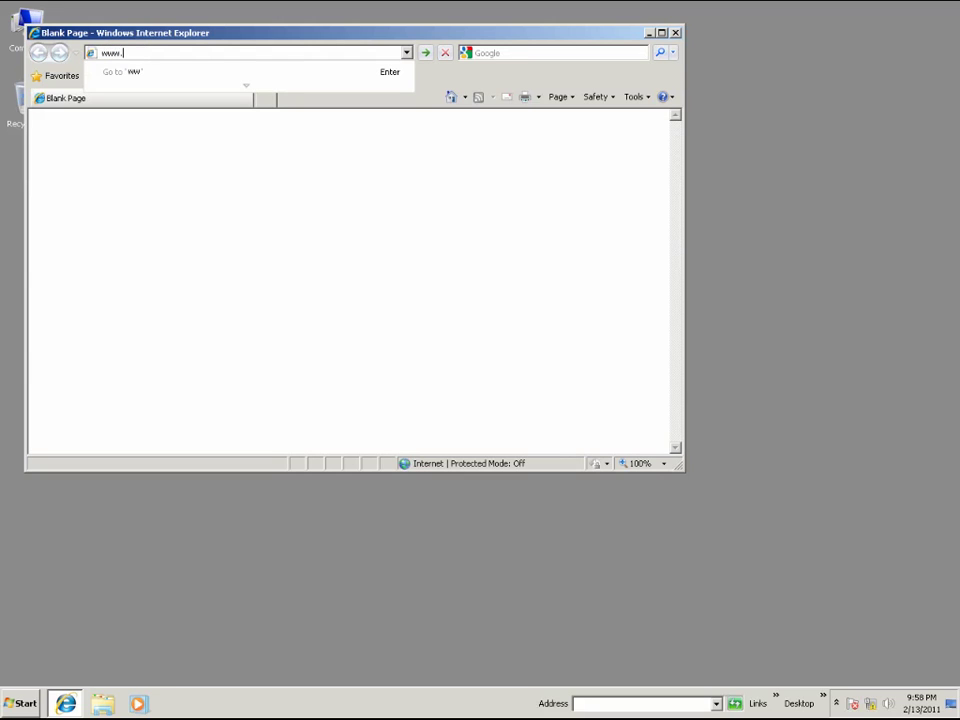
type("dnet220.dnet")
key("Return")
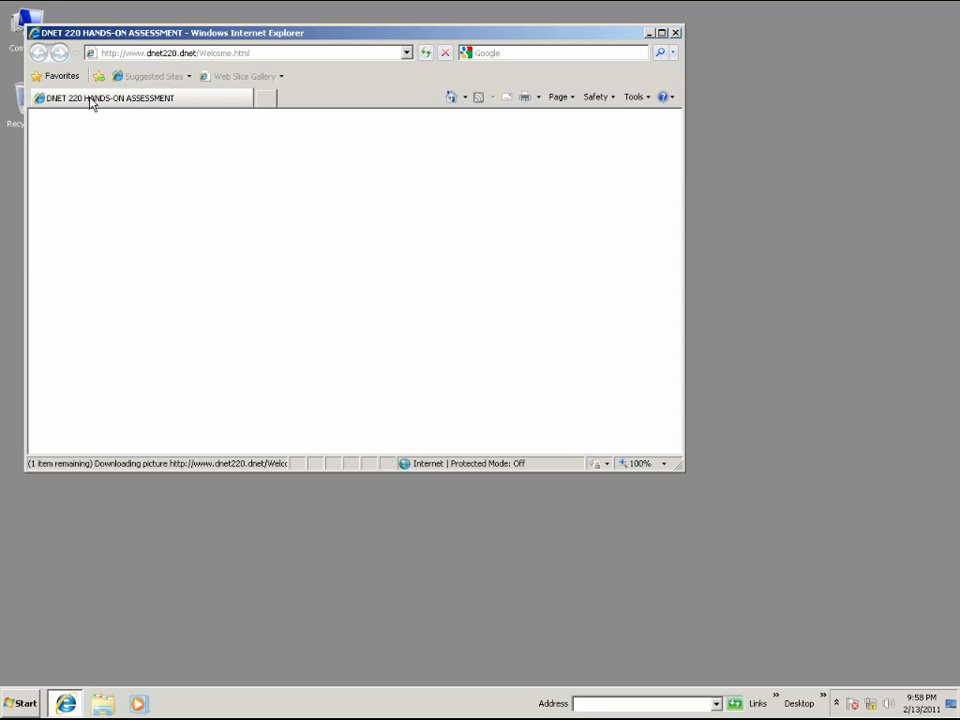
left_click(662, 35)
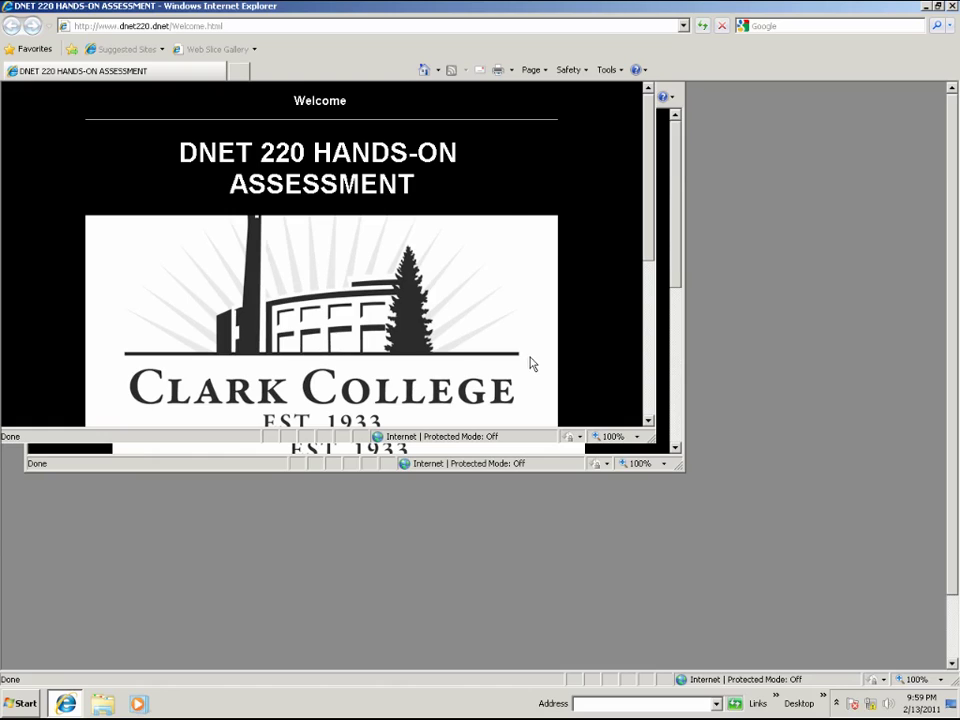
scroll(530, 364, "down", 1)
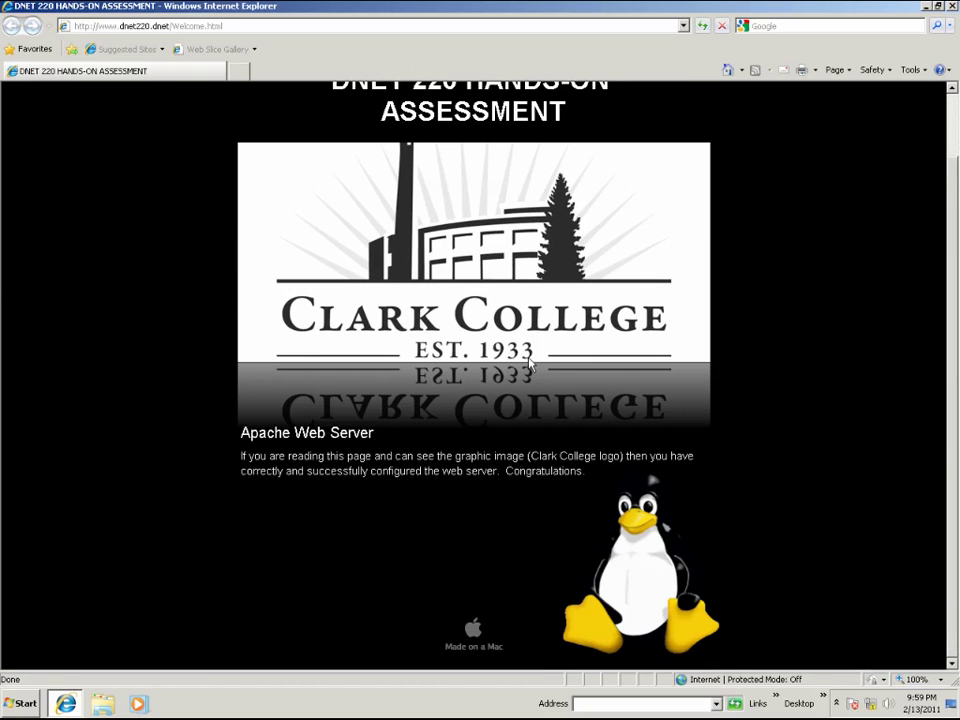